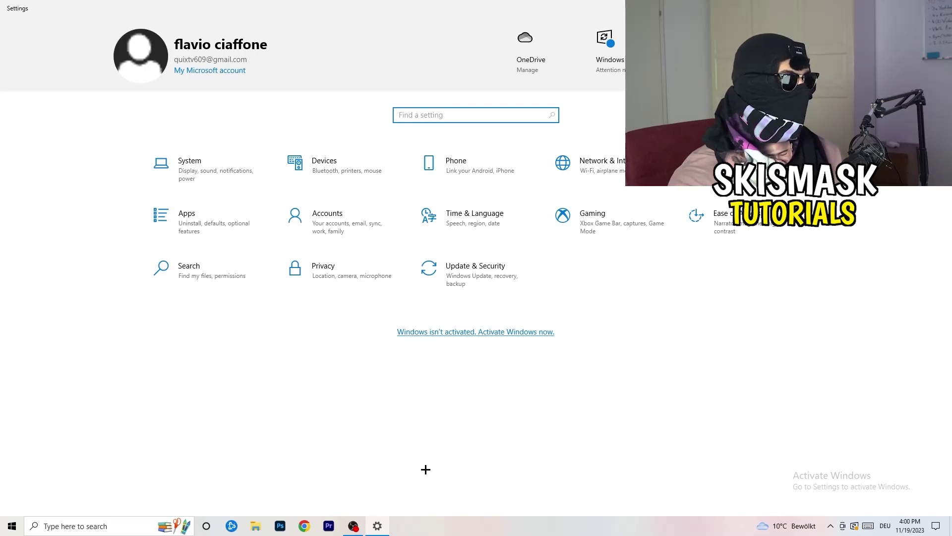
Step: Open the Gaming settings and examine the Captures options, including background recording, maximum recording length and recorded audio
{"action": "left_click", "coordinate": [612, 225]}
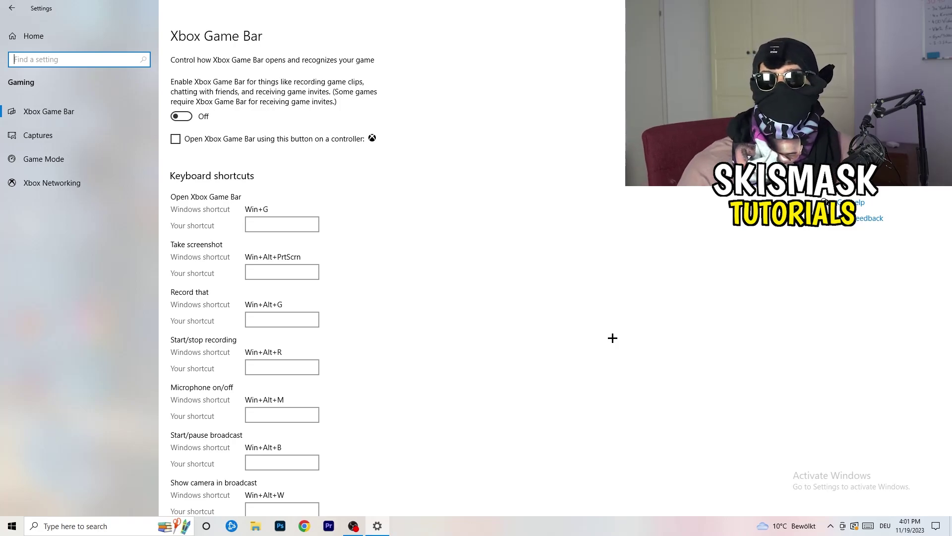
{"action": "left_click", "coordinate": [79, 138]}
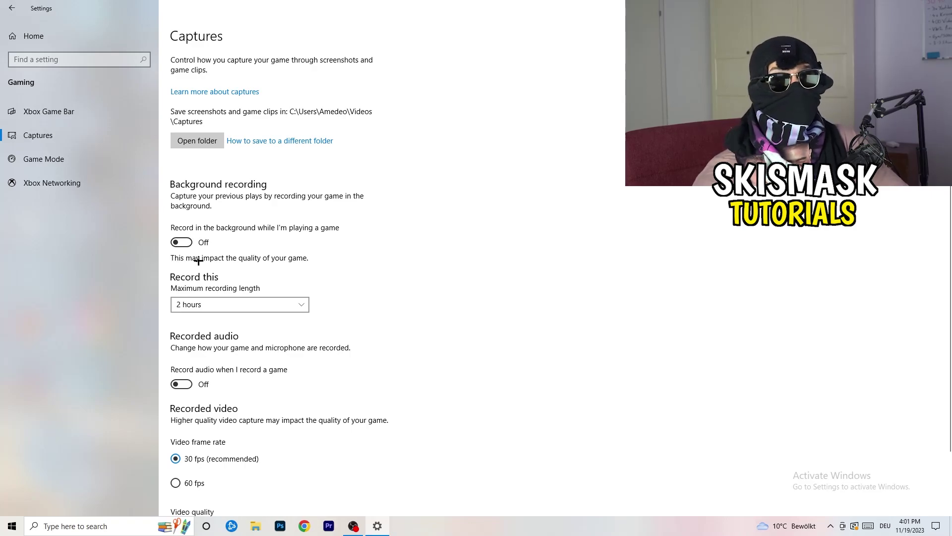
{"action": "left_click", "coordinate": [232, 305]}
{"action": "left_click", "coordinate": [406, 269]}
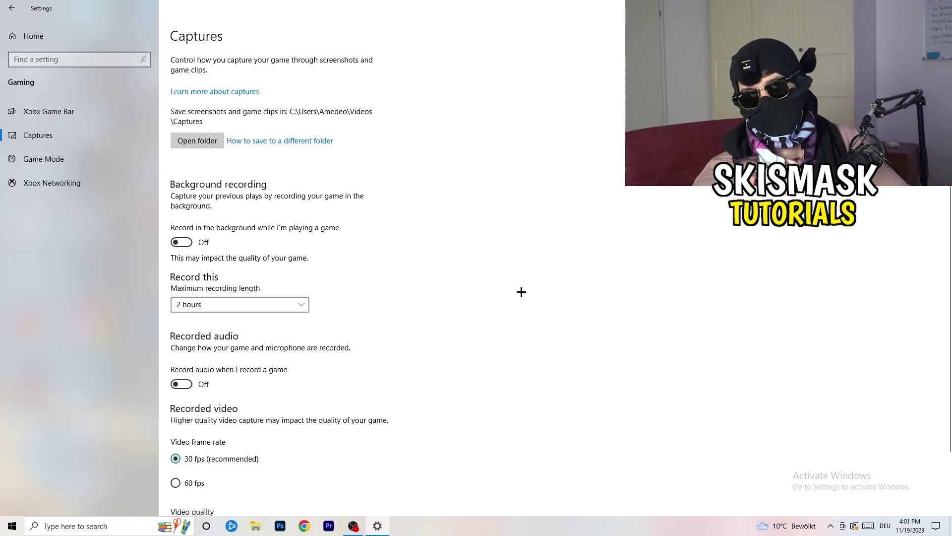
{"action": "left_click", "coordinate": [283, 304]}
{"action": "left_click", "coordinate": [610, 247]}
{"action": "scroll", "coordinate": [446, 363], "scroll_direction": "down", "scroll_amount": 2}
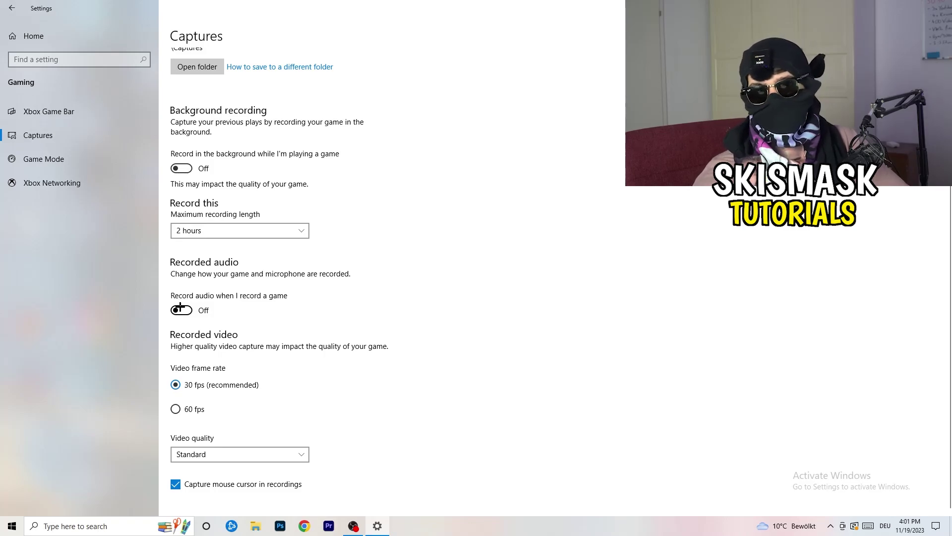
Step: Check the Game Mode setting and close Settings
{"action": "left_click", "coordinate": [69, 157]}
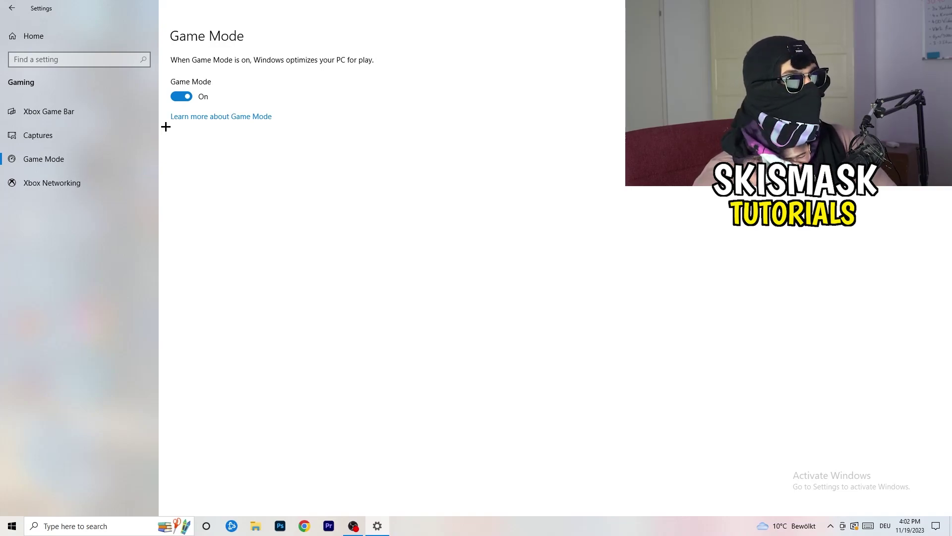
{"action": "left_click", "coordinate": [939, 5]}
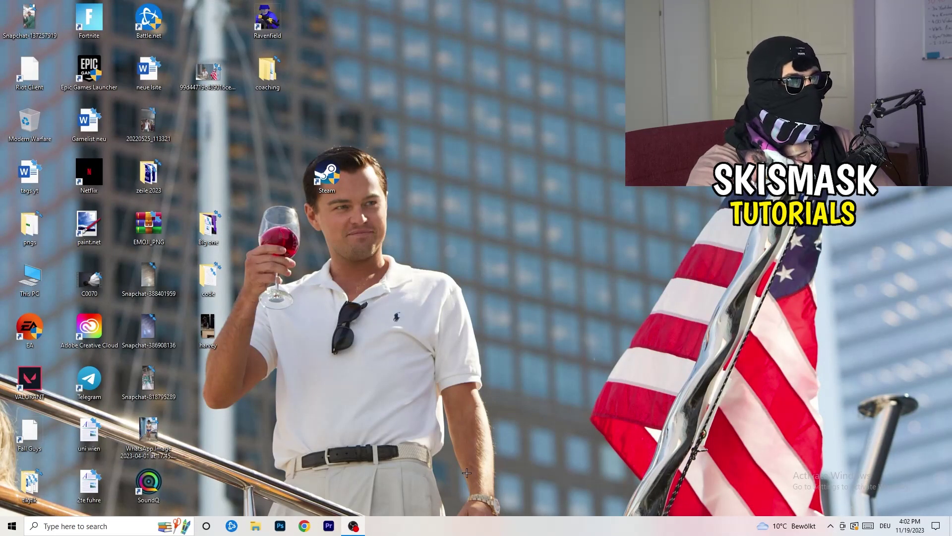
Step: Open Task Manager and display it full screen
{"action": "left_click_drag", "start_coordinate": [462, 522], "coordinate": [333, 463]}
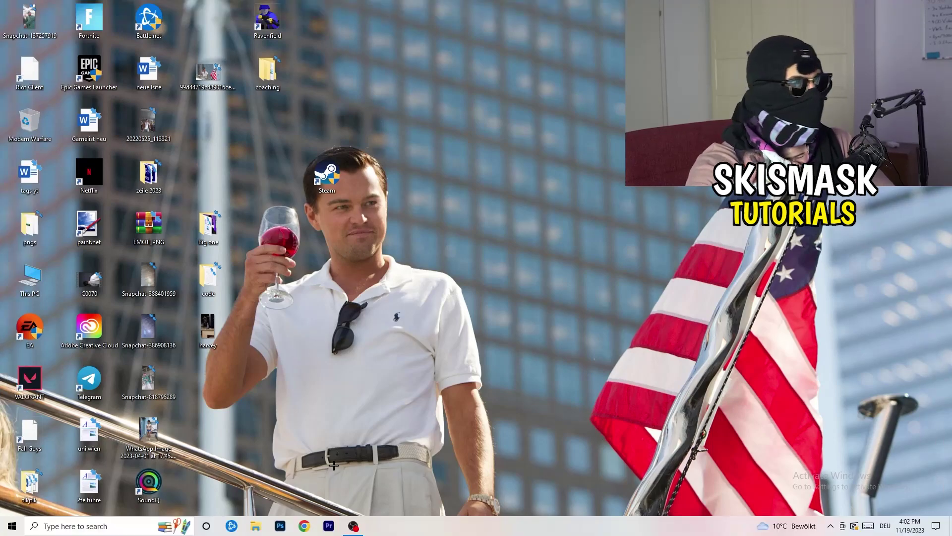
{"action": "right_click", "coordinate": [464, 530]}
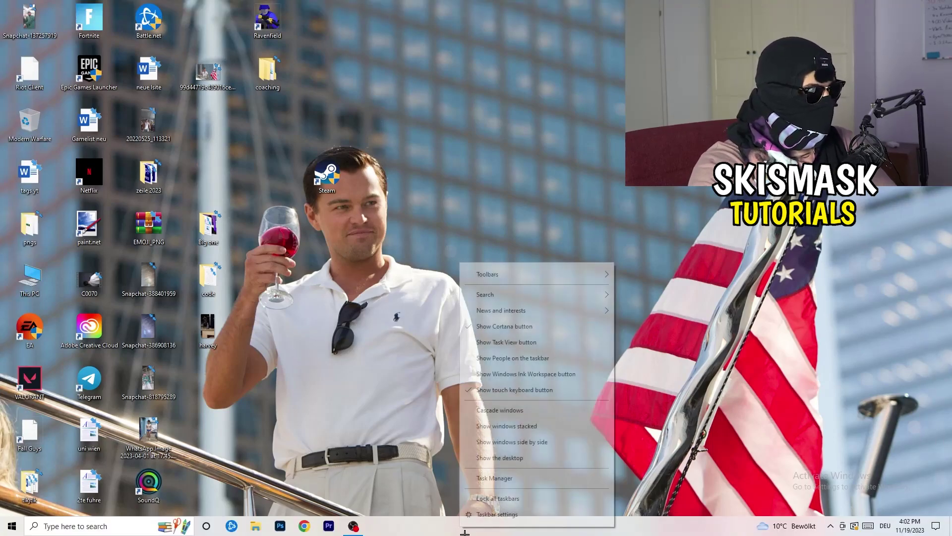
{"action": "left_click", "coordinate": [511, 479]}
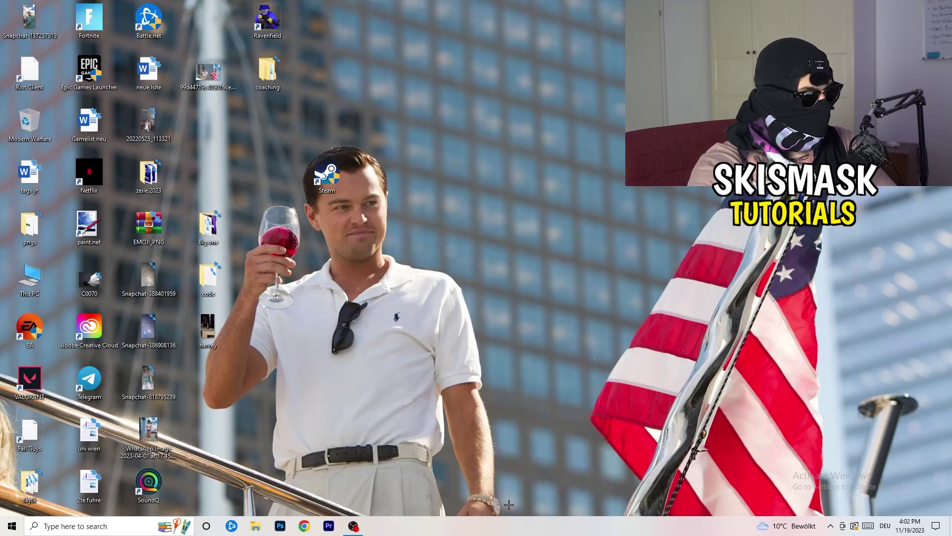
{"action": "left_click", "coordinate": [549, 25]}
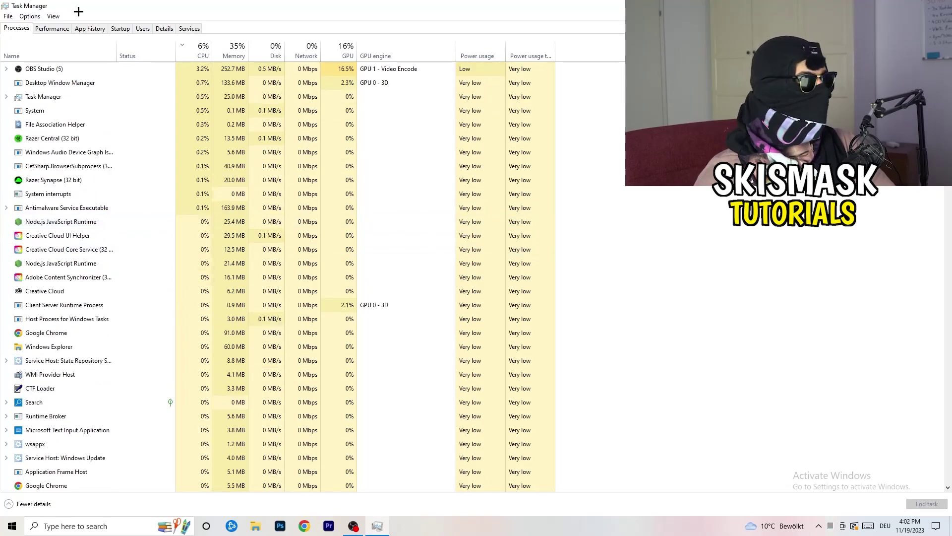
Step: Sort the running processes by GPU usage, check the actions available for OBS Studio, and re-sort the list by CPU usage
{"action": "left_click", "coordinate": [344, 49]}
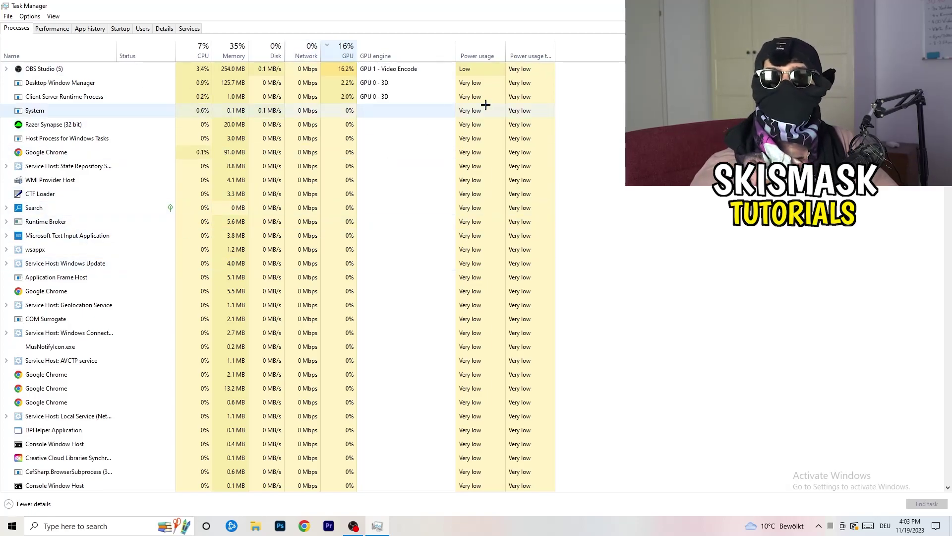
{"action": "right_click", "coordinate": [346, 73]}
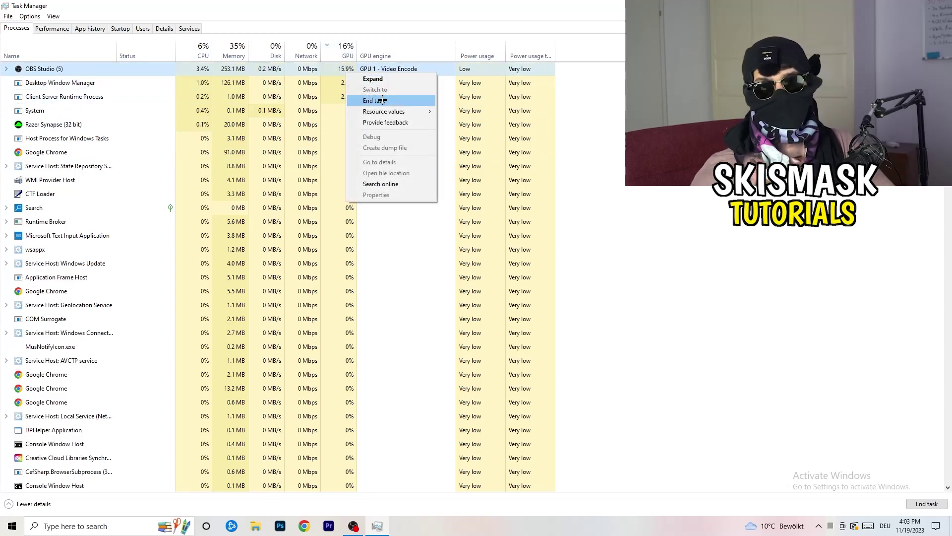
{"action": "left_click", "coordinate": [619, 121]}
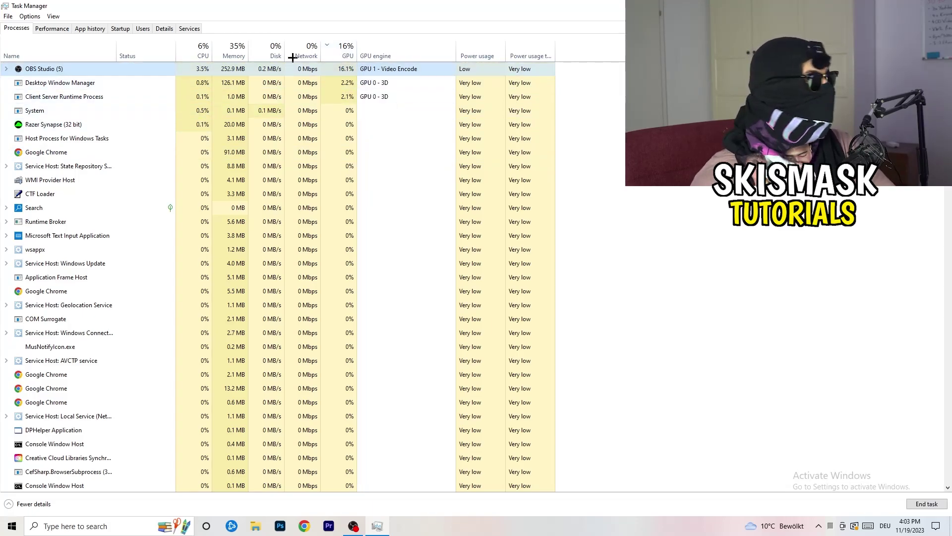
{"action": "left_click", "coordinate": [201, 52]}
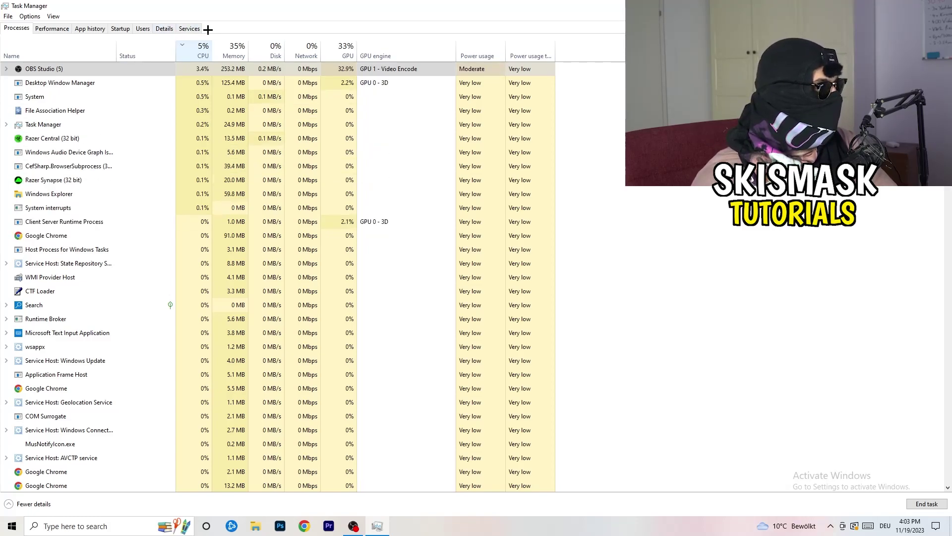
Step: View the detailed process list and display the priority options for a Creative Cloud UI Helper process
{"action": "left_click", "coordinate": [163, 28]}
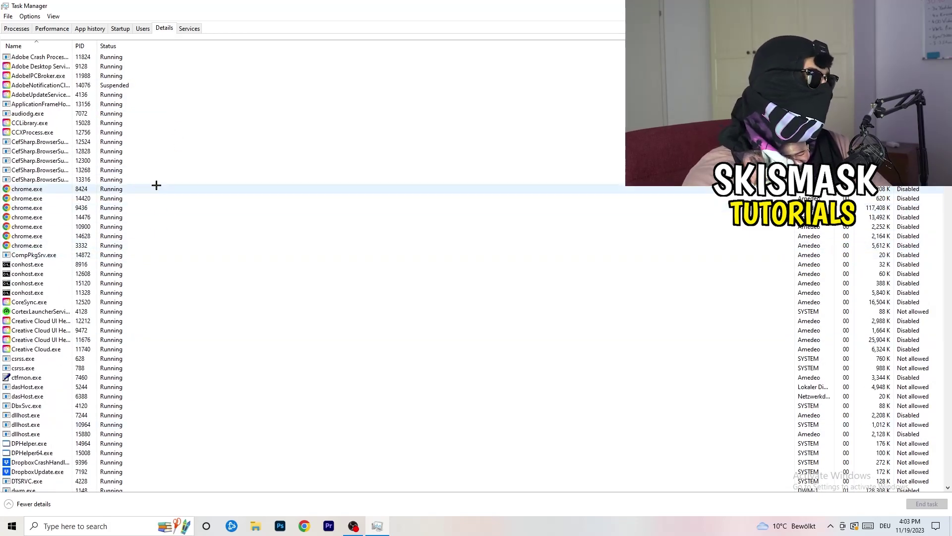
{"action": "scroll", "coordinate": [55, 273], "scroll_direction": "down", "scroll_amount": 3}
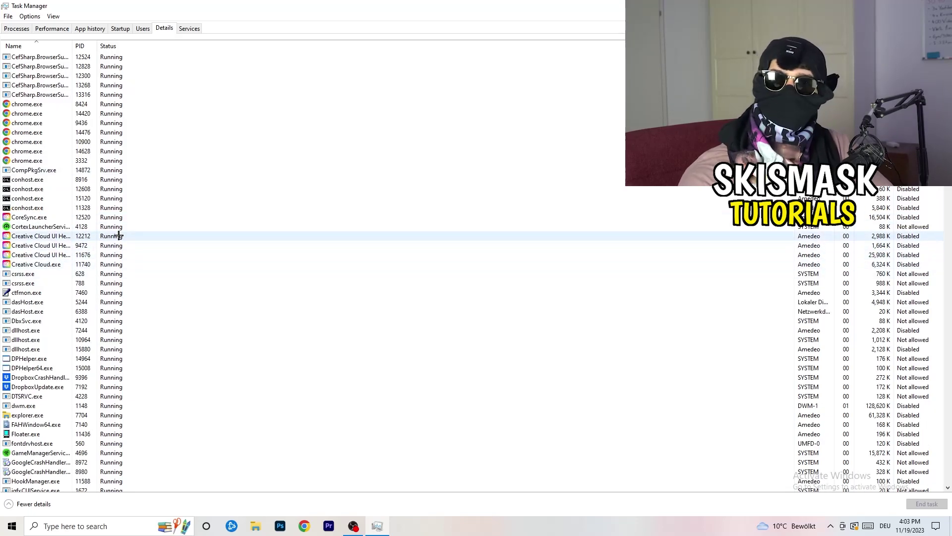
{"action": "right_click", "coordinate": [39, 254]}
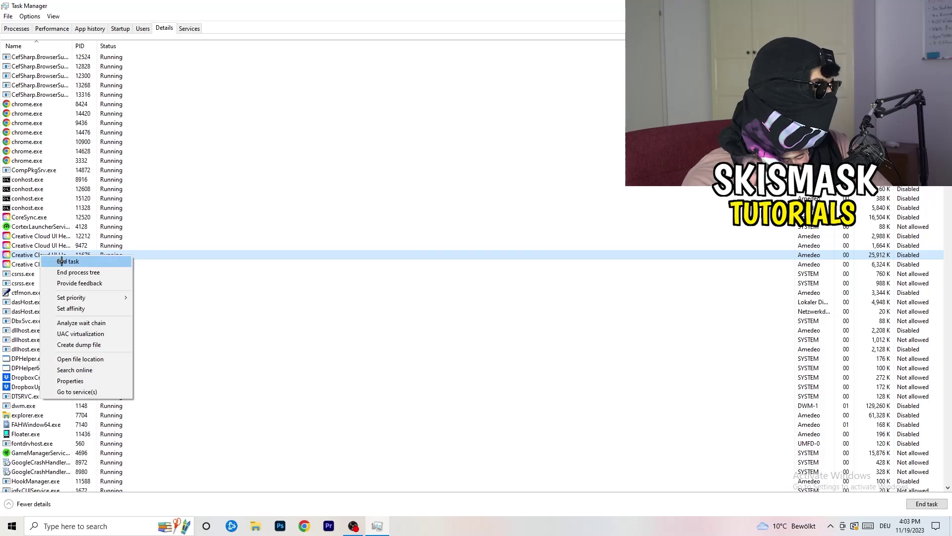
{"action": "mouse_move", "coordinate": [75, 297]}
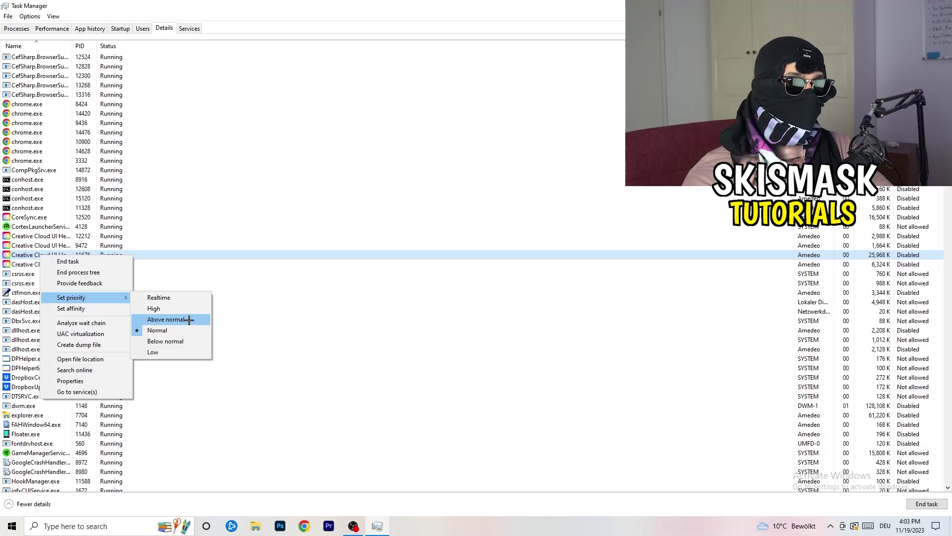
Step: Examine the startup apps and the actions available for DT_Startup, and close Task Manager
{"action": "left_click", "coordinate": [130, 31]}
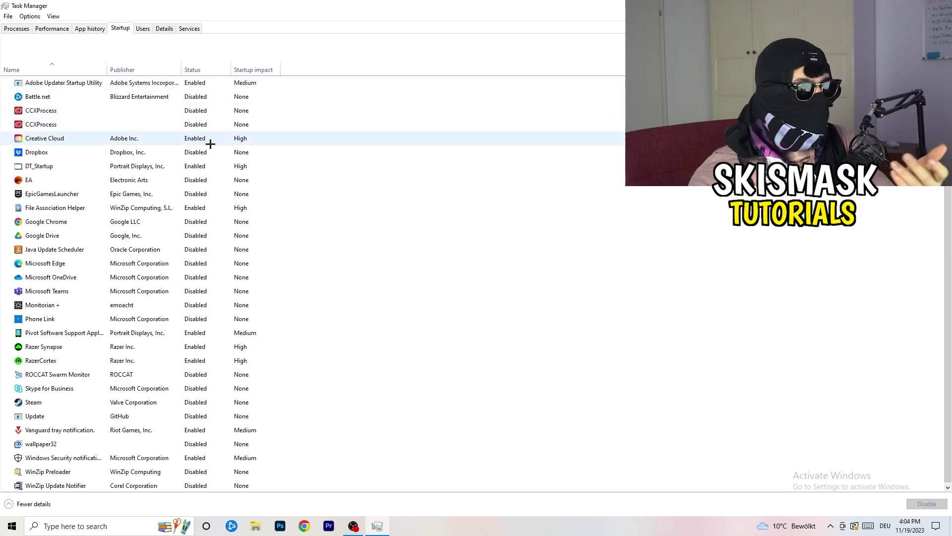
{"action": "right_click", "coordinate": [216, 163]}
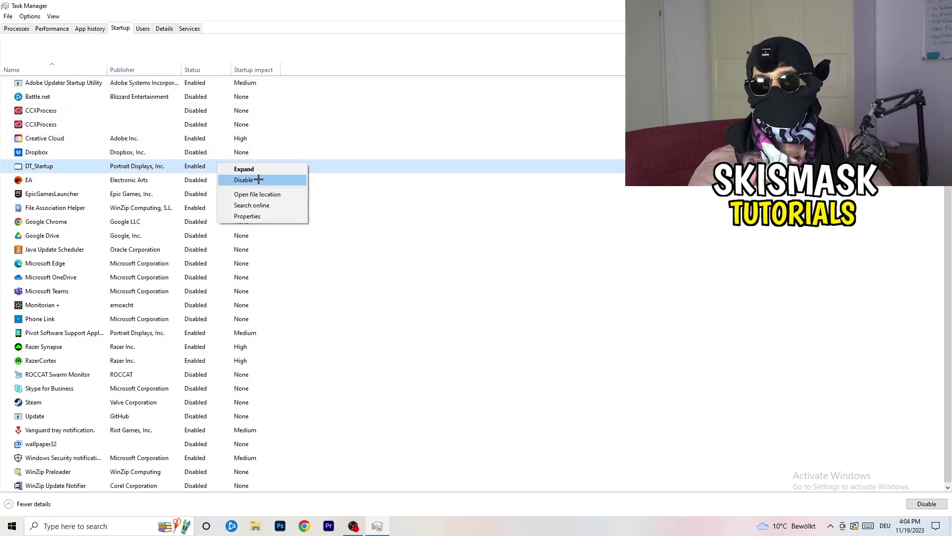
{"action": "key", "text": "Escape"}
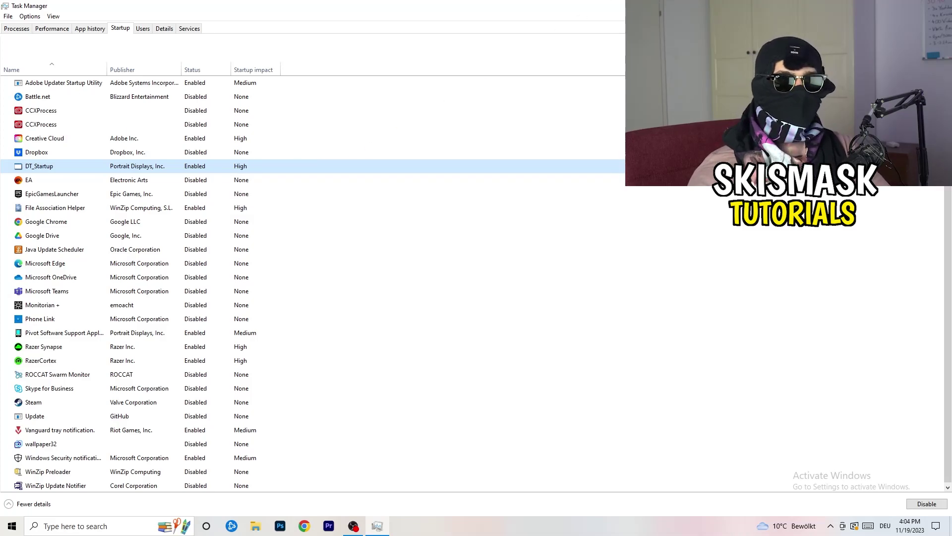
{"action": "key", "text": "alt+F4"}
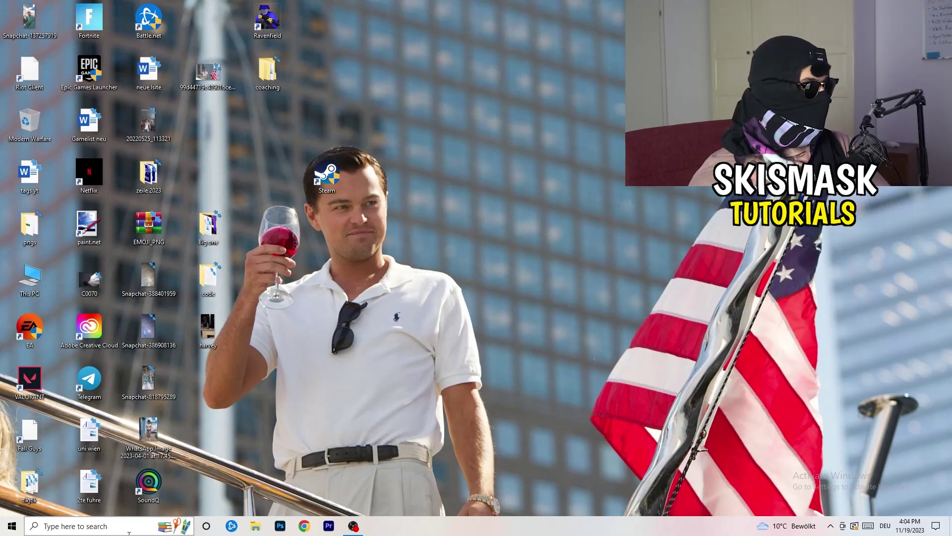
Step: Open the System display settings and examine the scaling, resolution and multiple-display options
{"action": "left_click", "coordinate": [10, 528]}
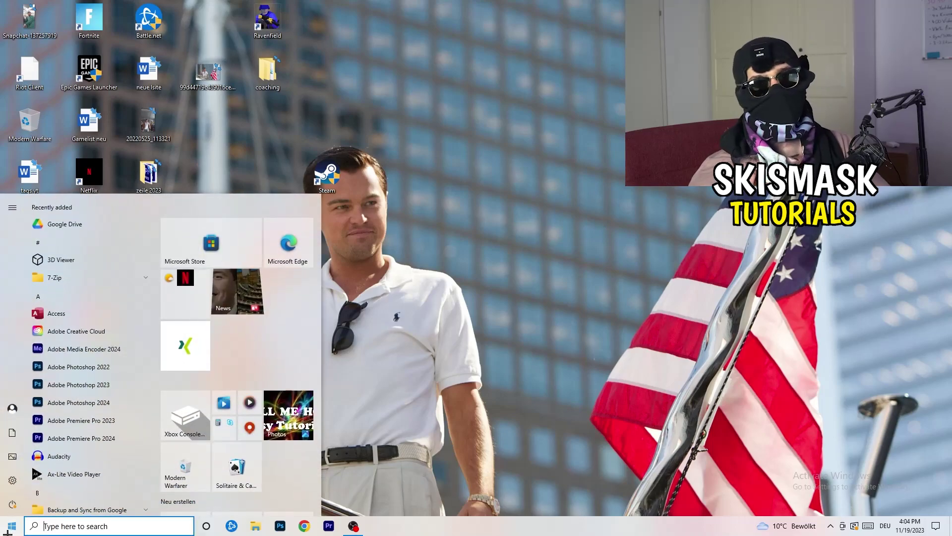
{"action": "left_click", "coordinate": [9, 486]}
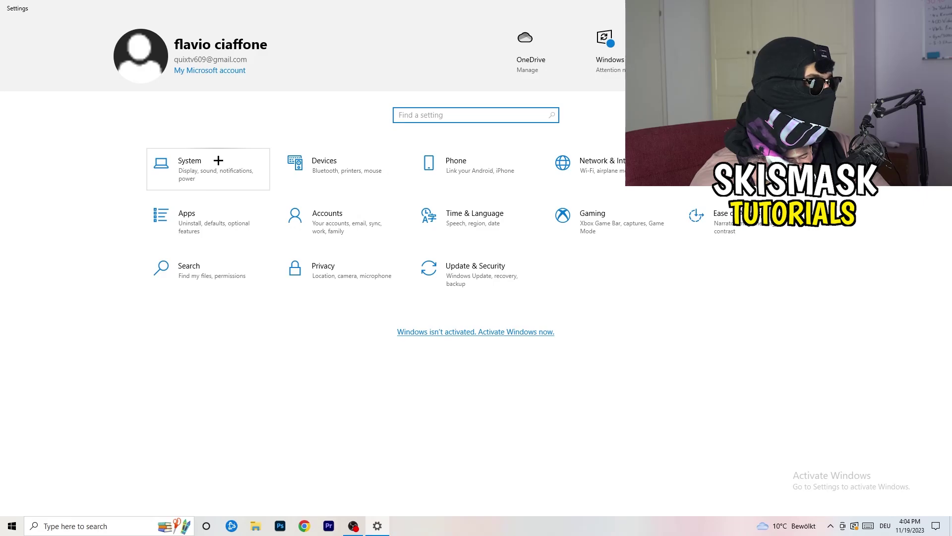
{"action": "left_click", "coordinate": [224, 160]}
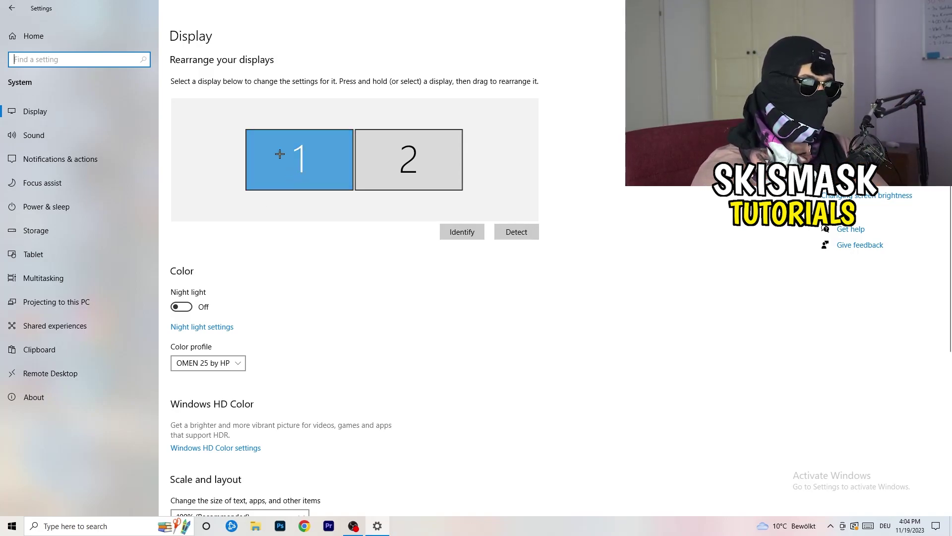
{"action": "scroll", "coordinate": [347, 180], "scroll_direction": "down", "scroll_amount": 5}
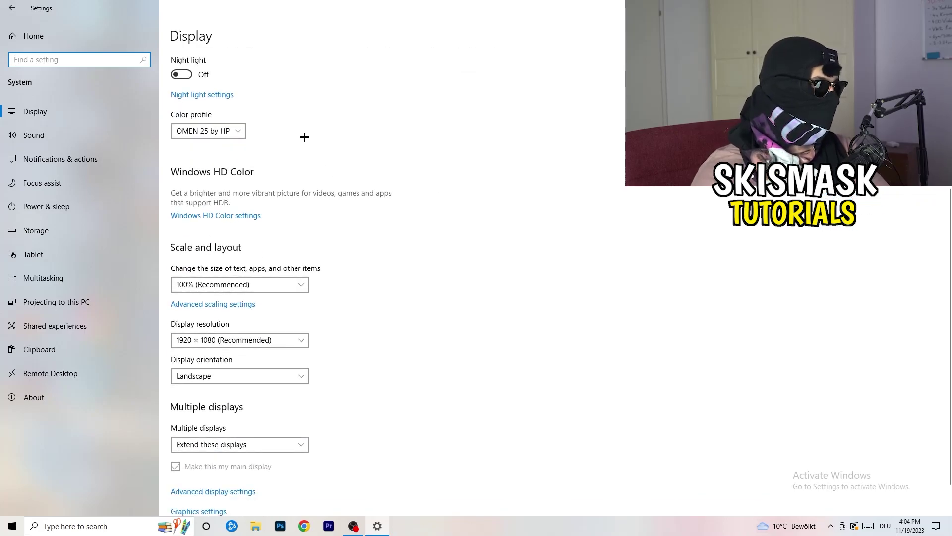
{"action": "left_click", "coordinate": [268, 285]}
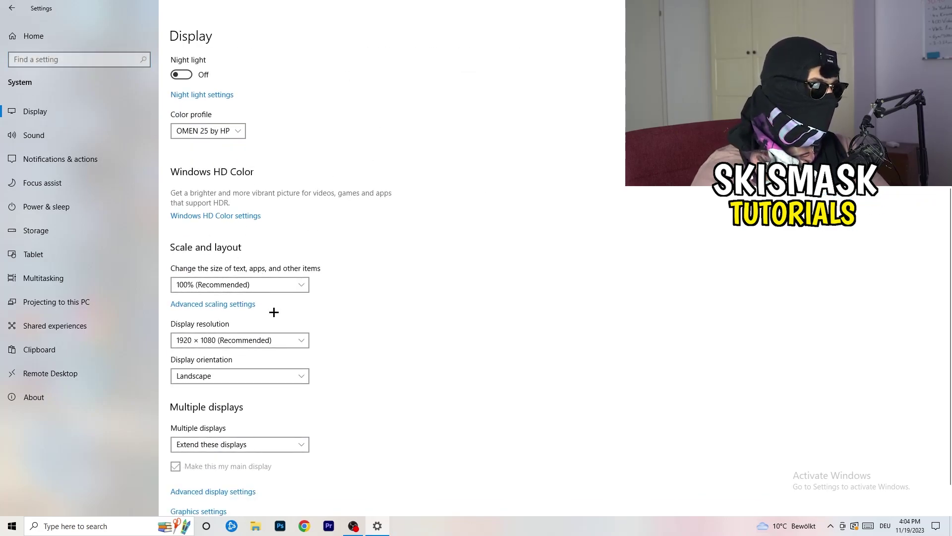
{"action": "left_click", "coordinate": [510, 266]}
{"action": "scroll", "coordinate": [406, 274], "scroll_direction": "down", "scroll_amount": 1}
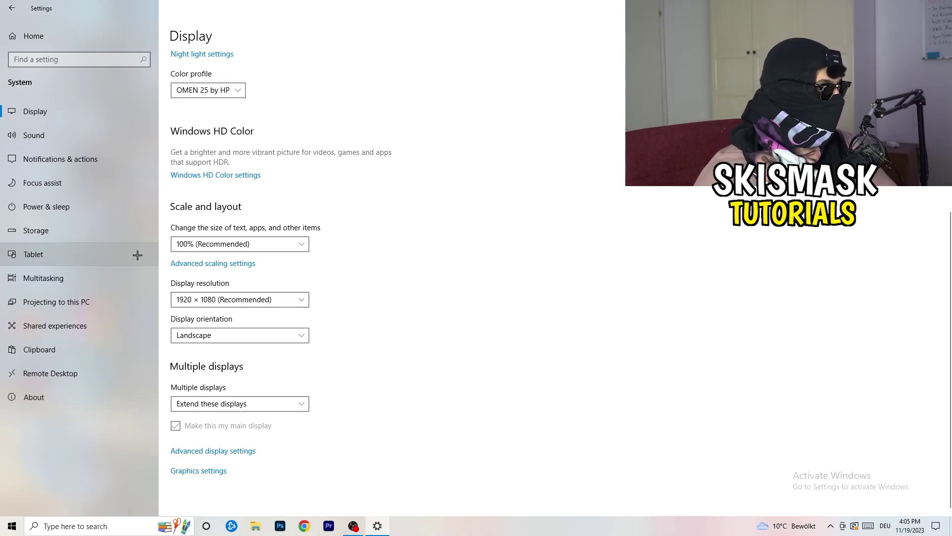
Step: Open the additional power options from Power & sleep, look through the available power plans, and close the window
{"action": "left_click", "coordinate": [75, 207]}
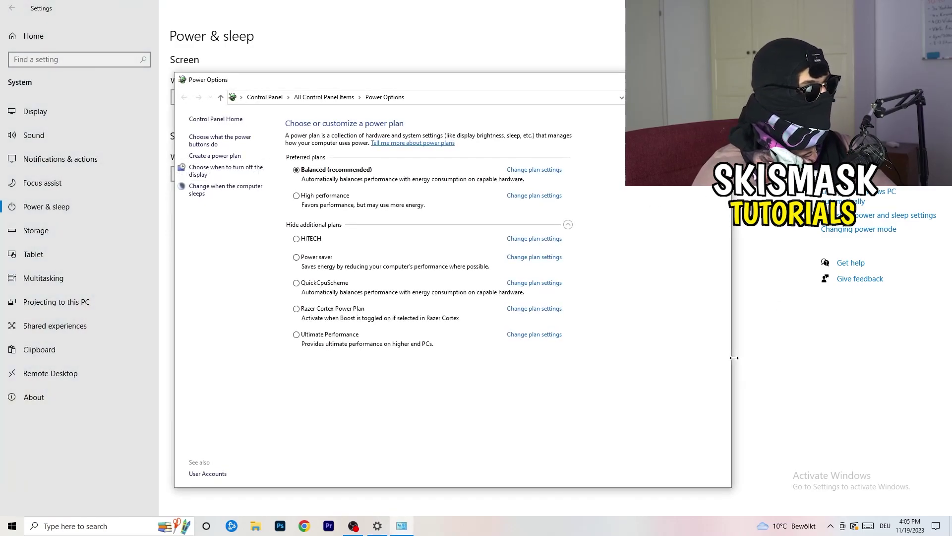
{"action": "left_click", "coordinate": [568, 225]}
{"action": "left_click", "coordinate": [568, 225]}
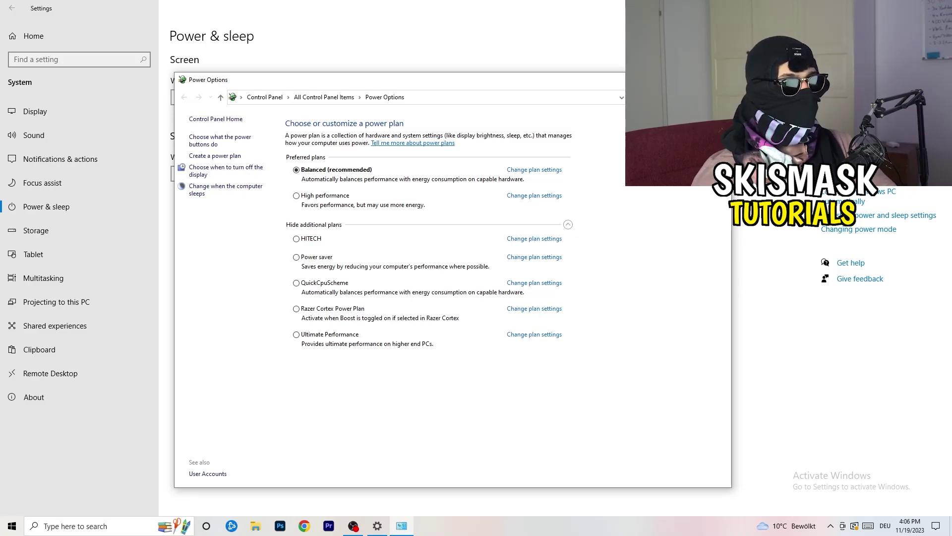
{"action": "left_click", "coordinate": [719, 80]}
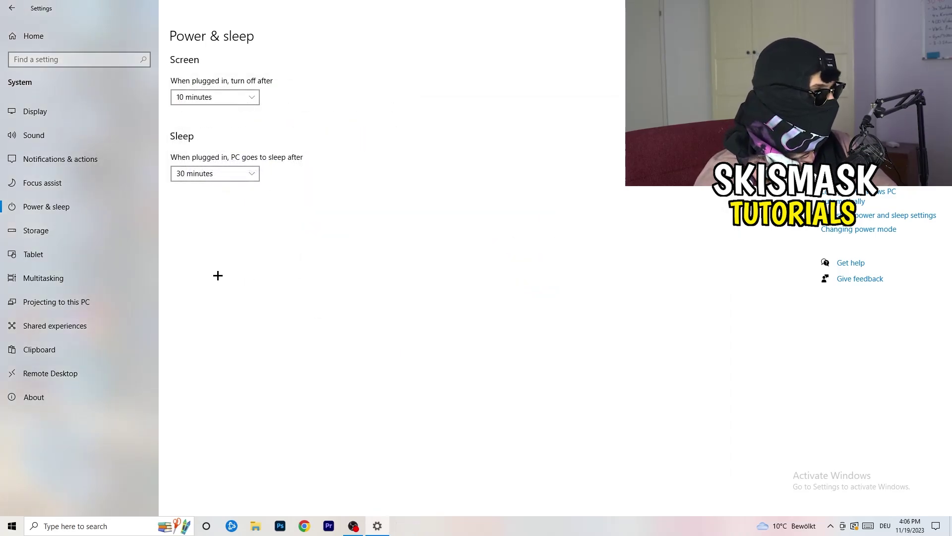
Step: In the Storage Sense configuration, enable deleting temporary files that apps aren't using and check the recycle bin cleanup period
{"action": "left_click", "coordinate": [66, 237]}
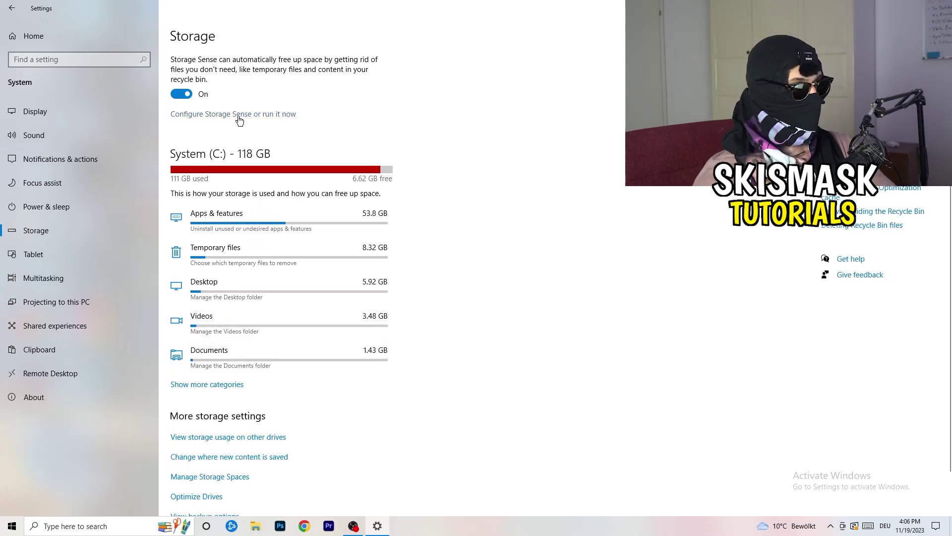
{"action": "left_click", "coordinate": [238, 117]}
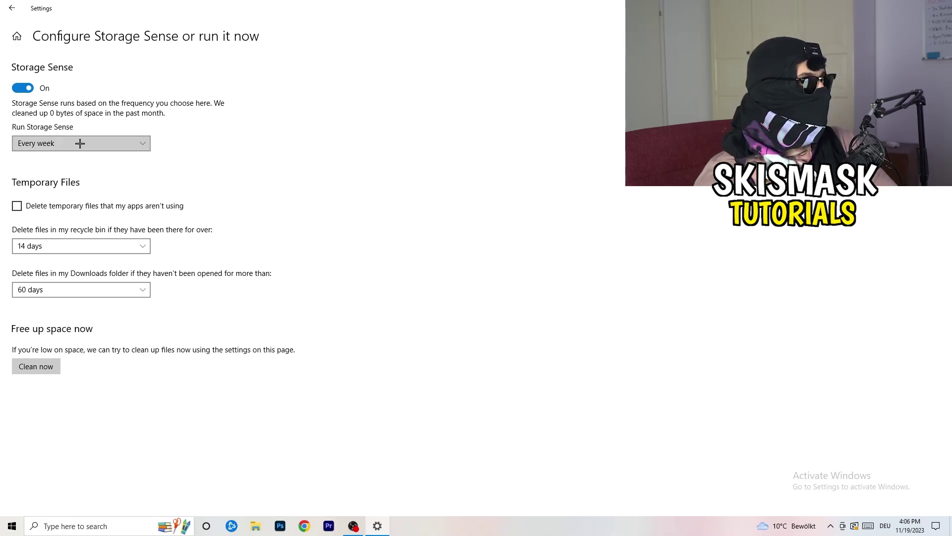
{"action": "left_click", "coordinate": [57, 206]}
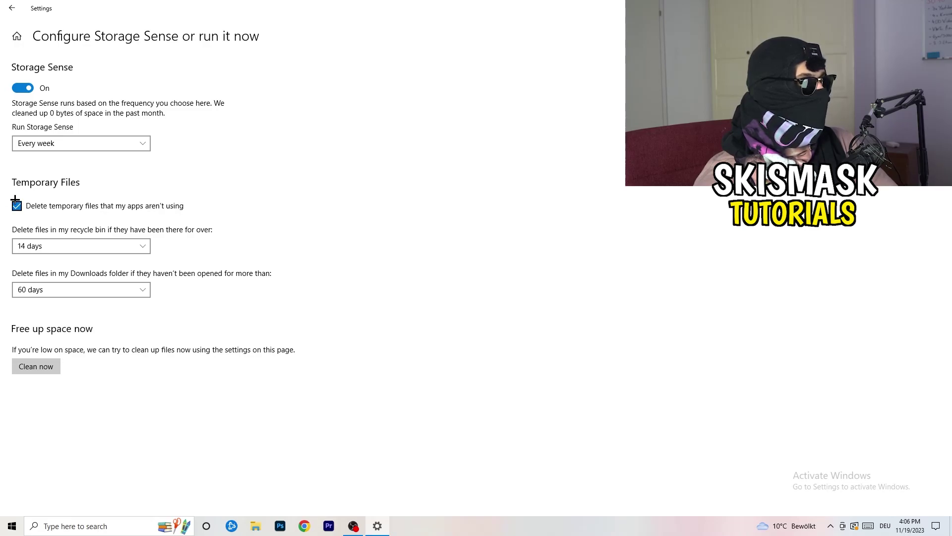
{"action": "left_click", "coordinate": [77, 247]}
{"action": "left_click", "coordinate": [283, 230]}
{"action": "key", "text": "space"}
{"action": "left_click", "coordinate": [421, 176]}
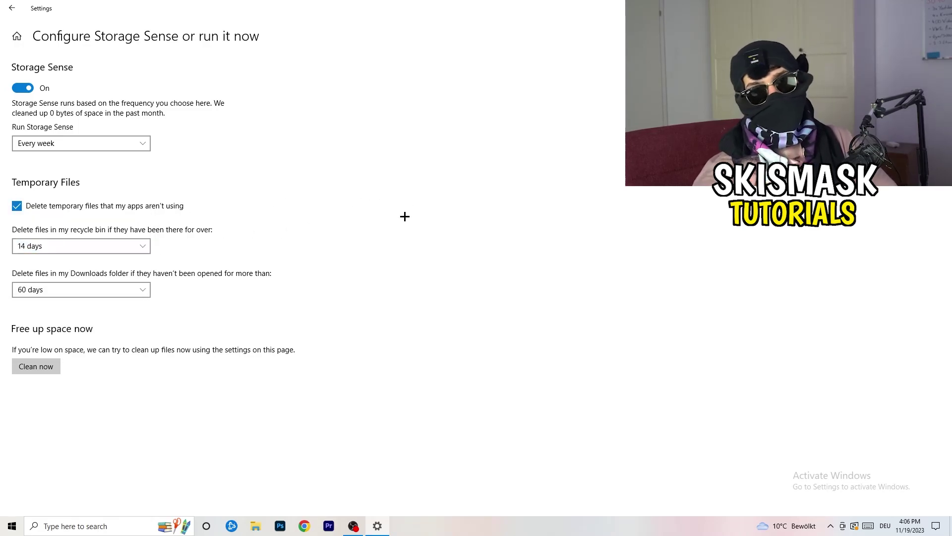
Step: Check the available cleanup periods for unopened files in the Downloads folder in the Storage Sense configuration
{"action": "left_click", "coordinate": [87, 290]}
{"action": "left_click", "coordinate": [374, 225]}
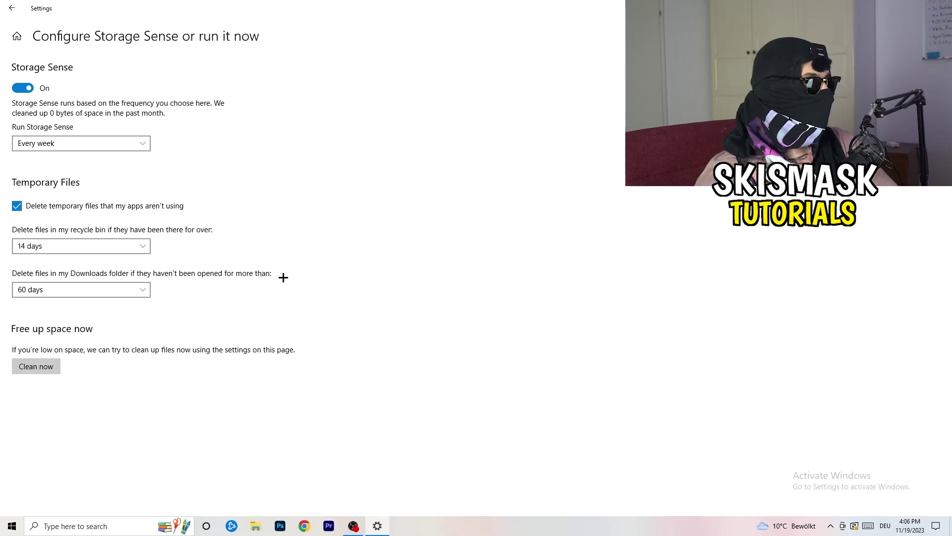
{"action": "left_click", "coordinate": [94, 298]}
{"action": "left_click", "coordinate": [136, 289]}
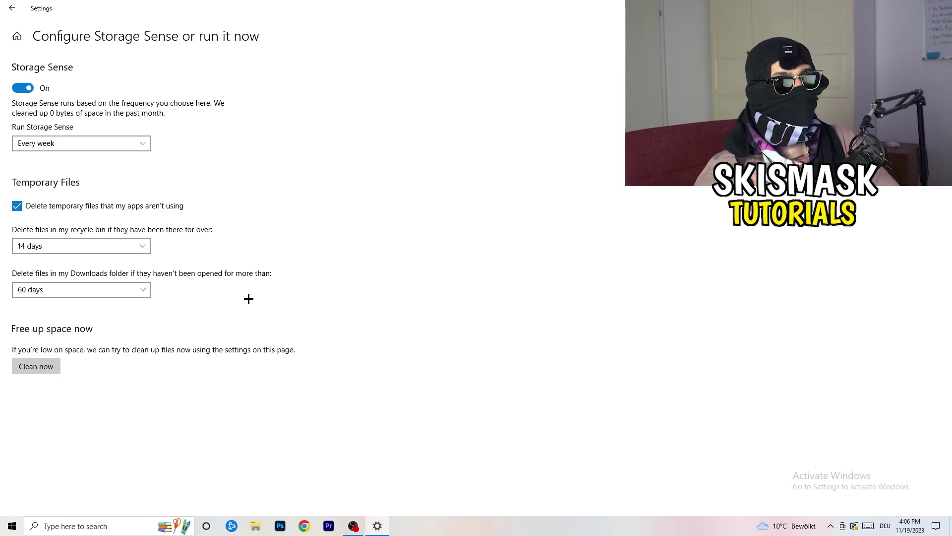
Step: Leave the Storage Sense configuration, return to the Settings home page and open Update & Security
{"action": "left_click", "coordinate": [12, 8]}
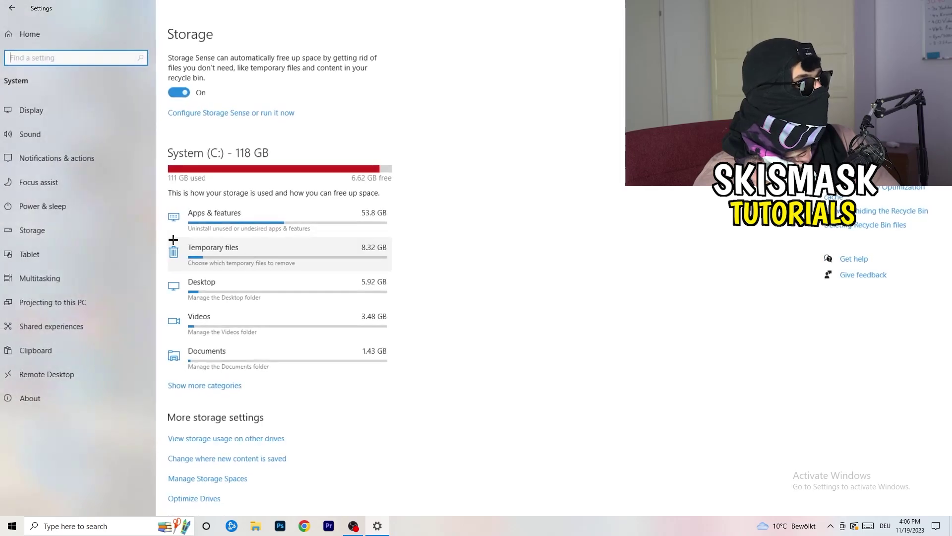
{"action": "left_click", "coordinate": [12, 8]}
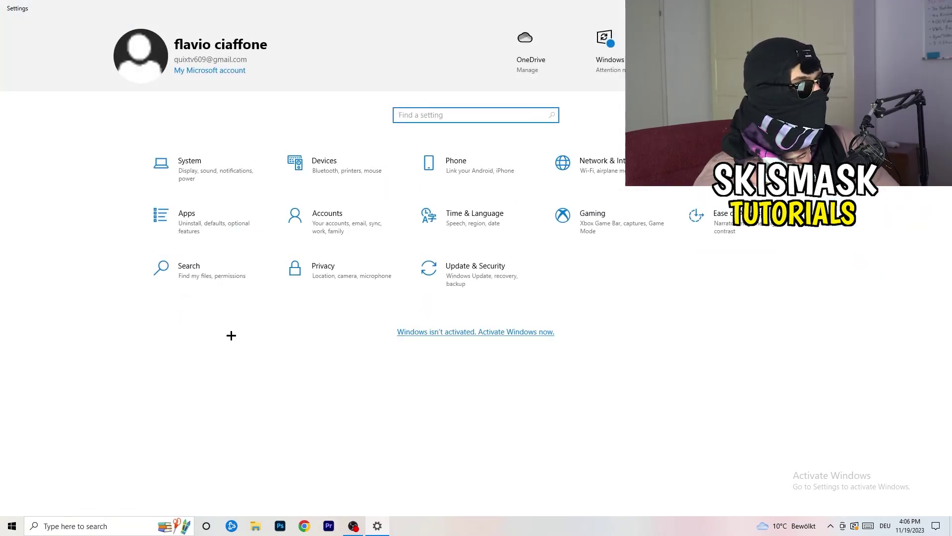
{"action": "left_click", "coordinate": [469, 280]}
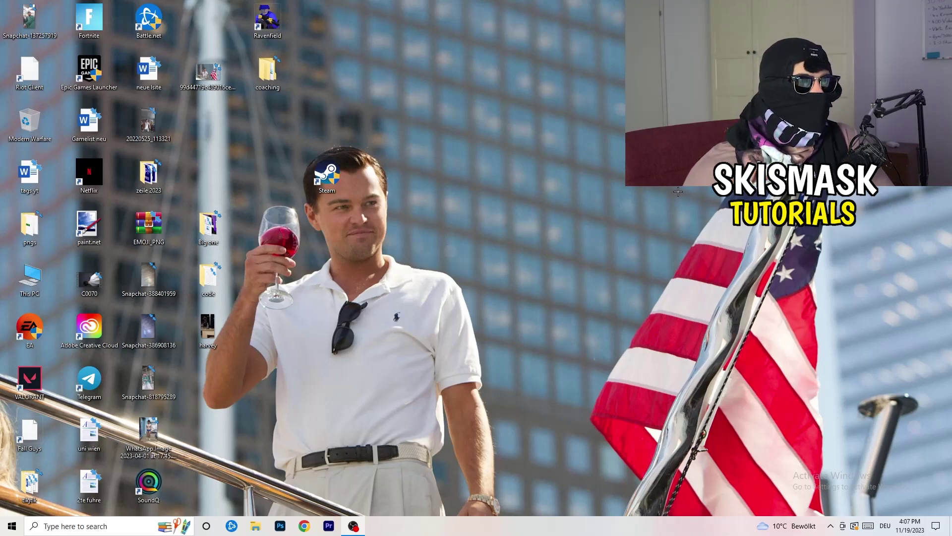
Step: Open NVIDIA Control Panel, examine the resolution and refresh rate settings and the image settings with preview, and close it
{"action": "right_click", "coordinate": [577, 208]}
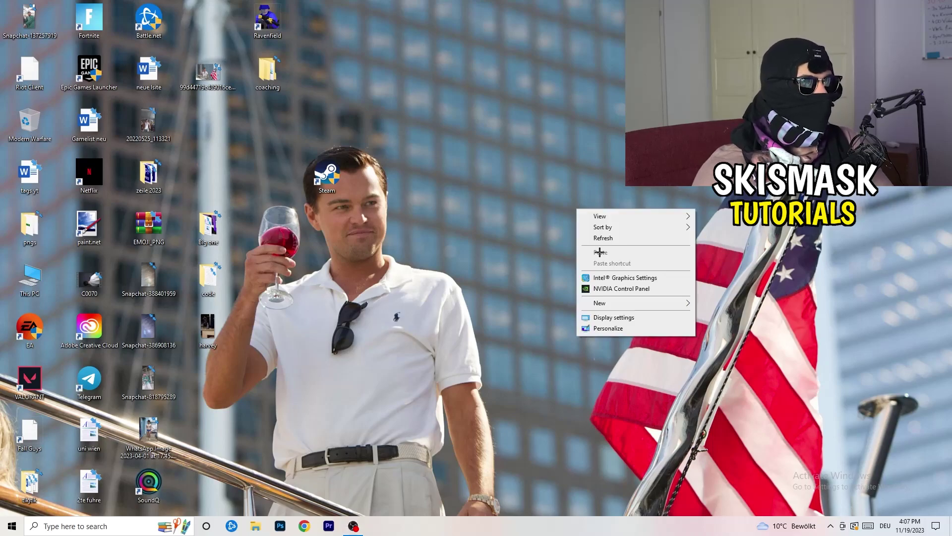
{"action": "left_click", "coordinate": [635, 288]}
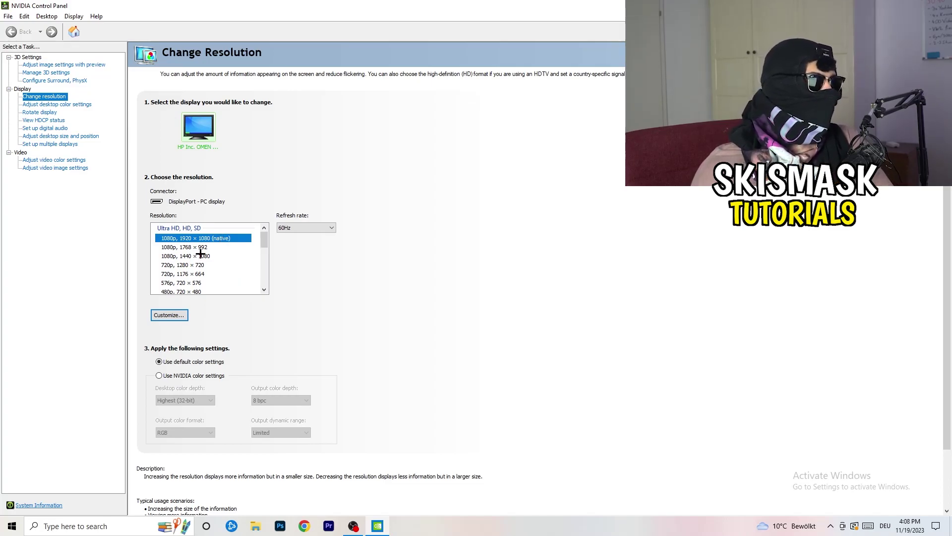
{"action": "left_click", "coordinate": [50, 65]}
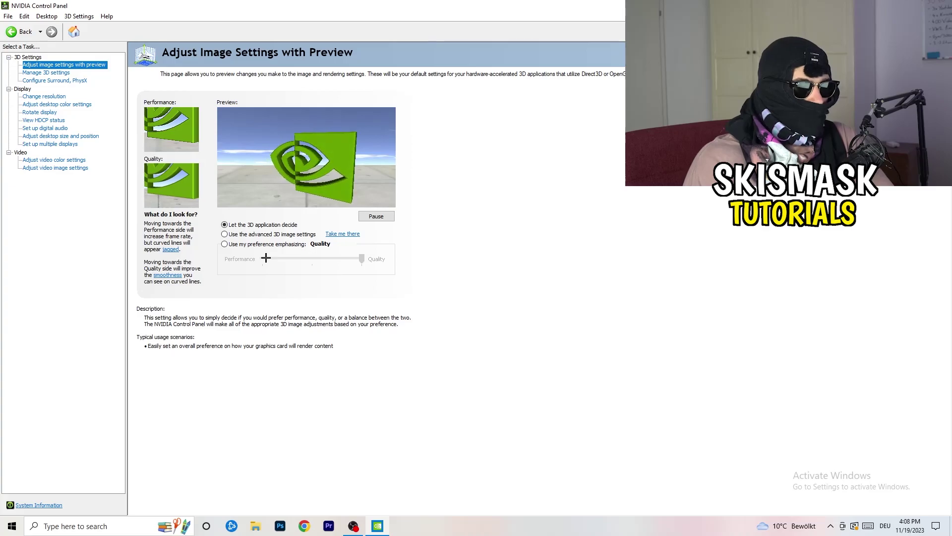
{"action": "key", "text": "alt+F4"}
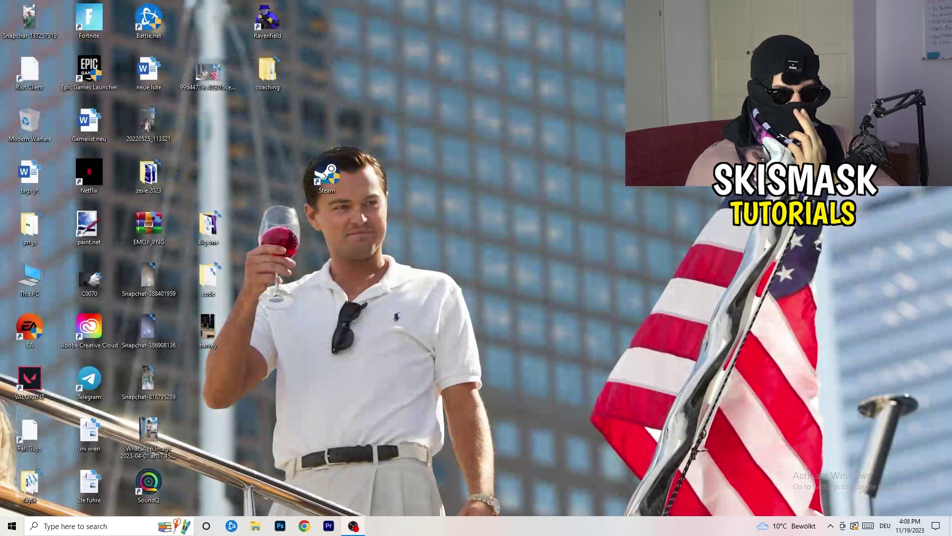